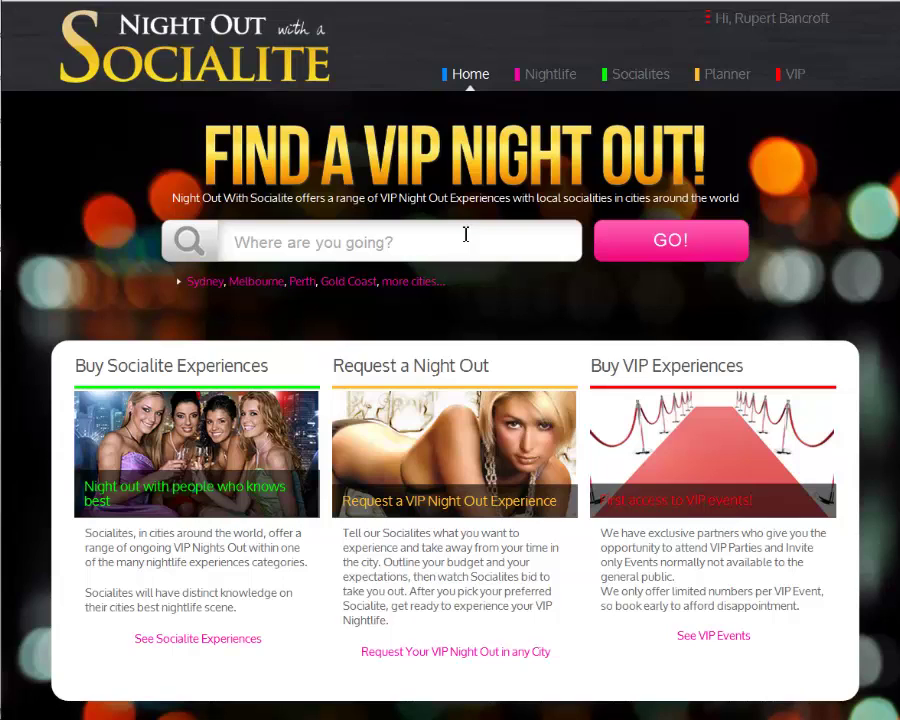
- Search for Sydney as the destination, picking it from the autocomplete suggestions
click(465, 234)
text(Sydney)
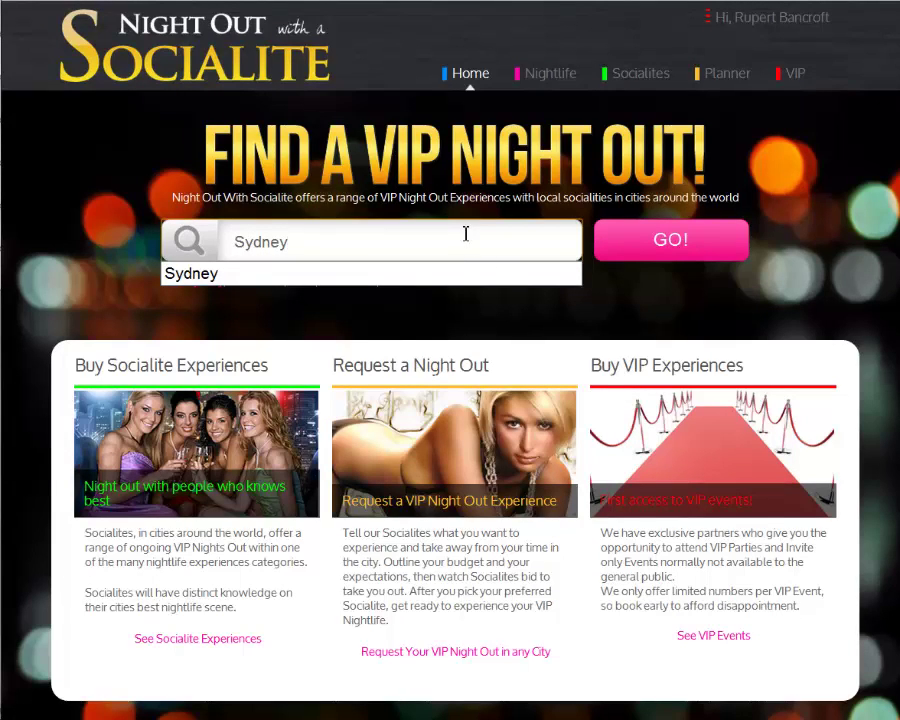
click(462, 281)
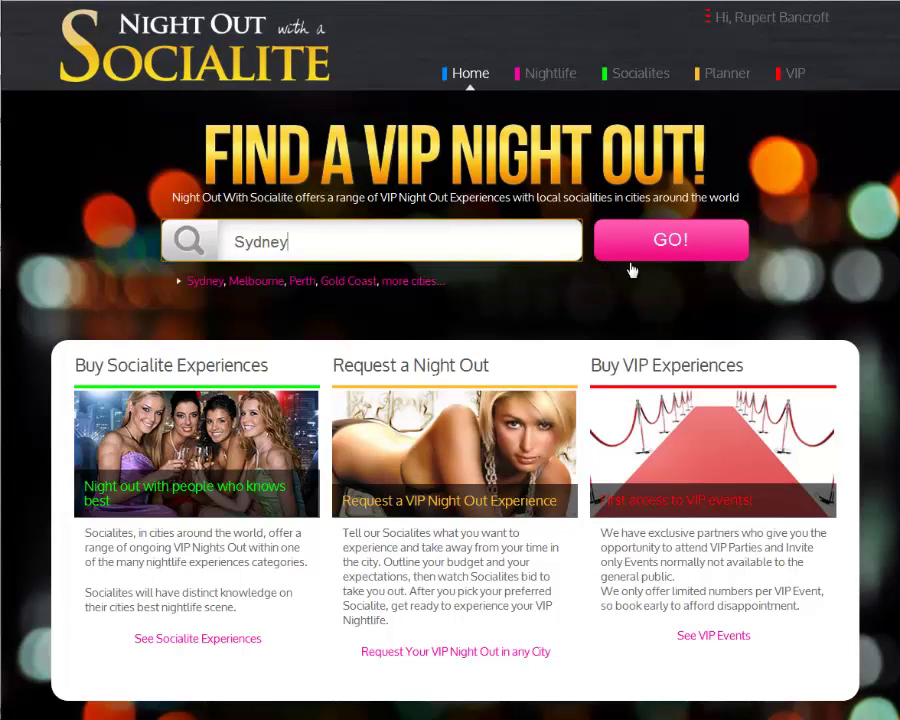
click(658, 263)
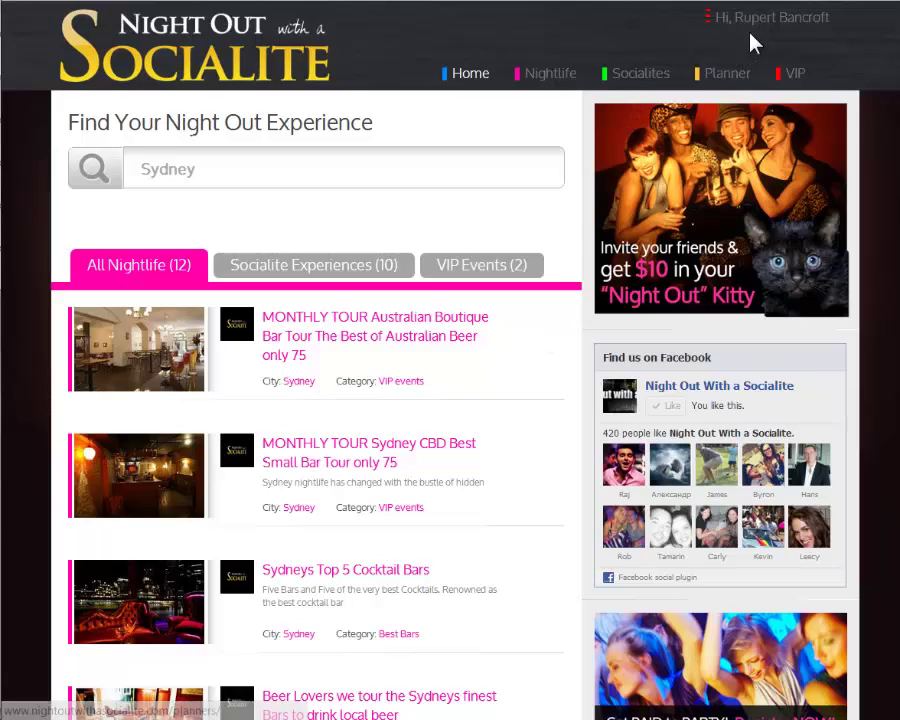
- Go to My VIP Events from the 'Hi, user' menu and start a new VIP event
mouse_move(762, 17)
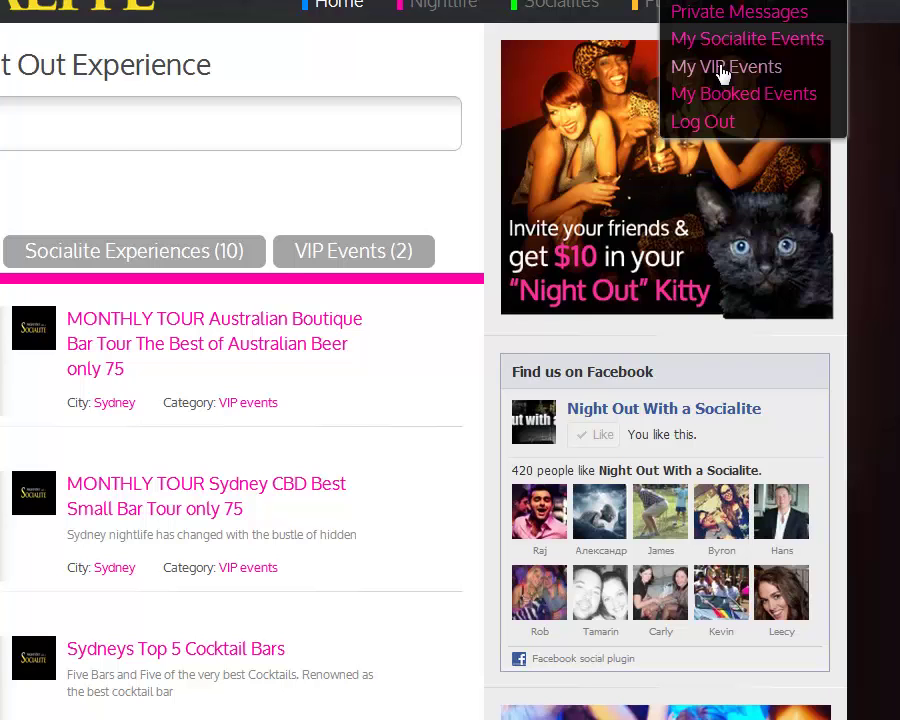
click(724, 68)
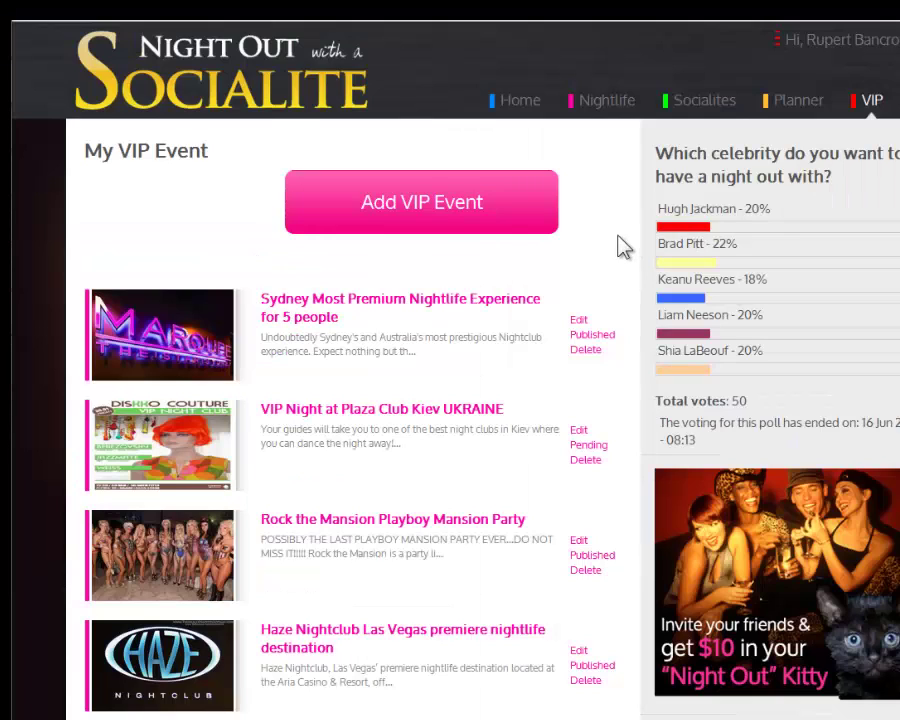
click(446, 205)
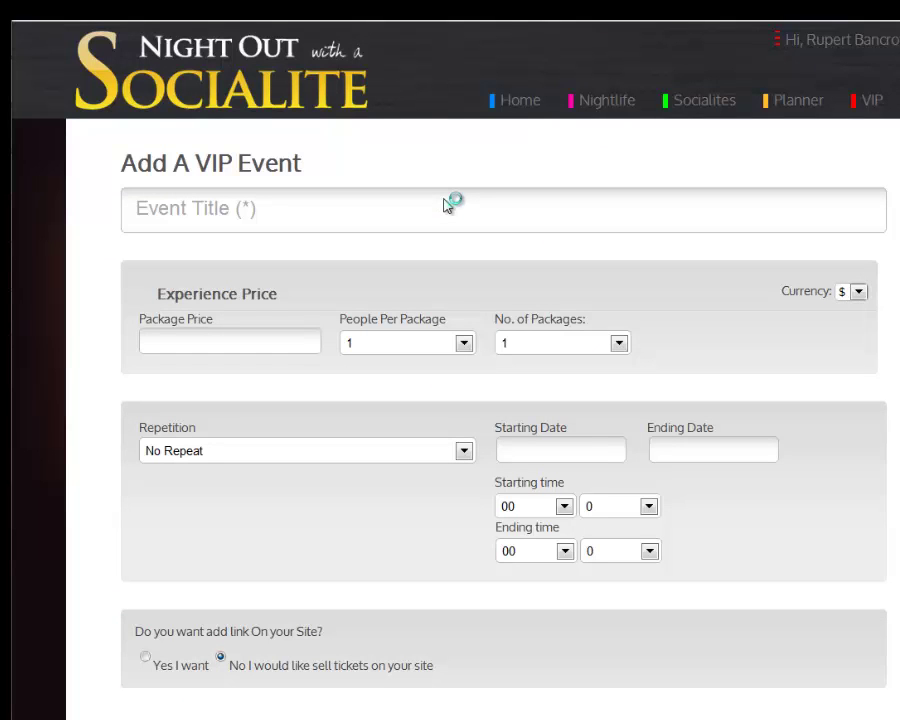
- Make the event repeat weekly on Thursday, Friday and Saturday, keeping starting hour 00
click(447, 201)
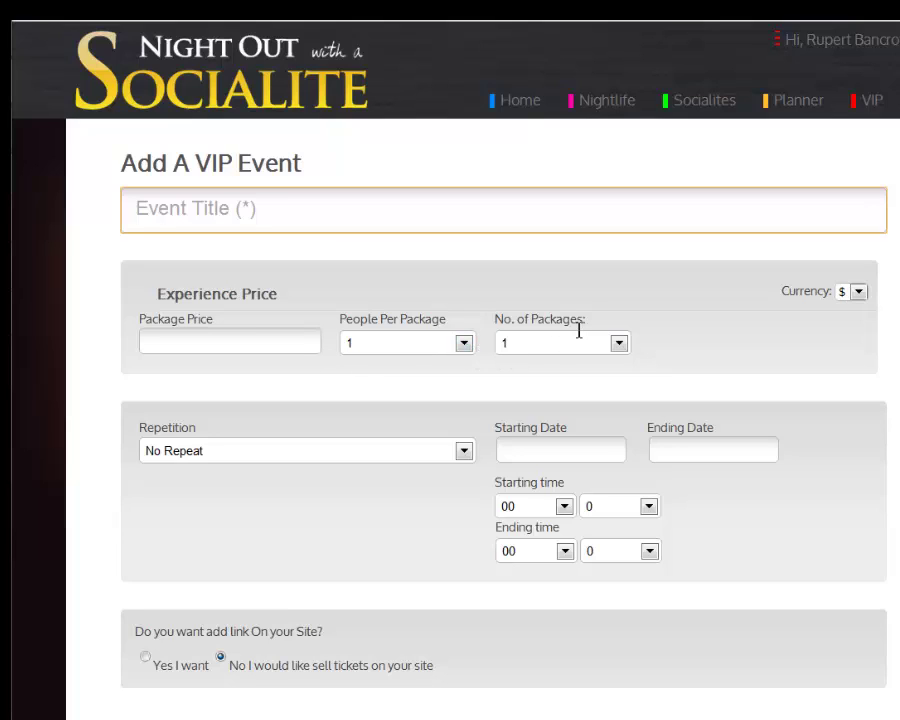
click(463, 451)
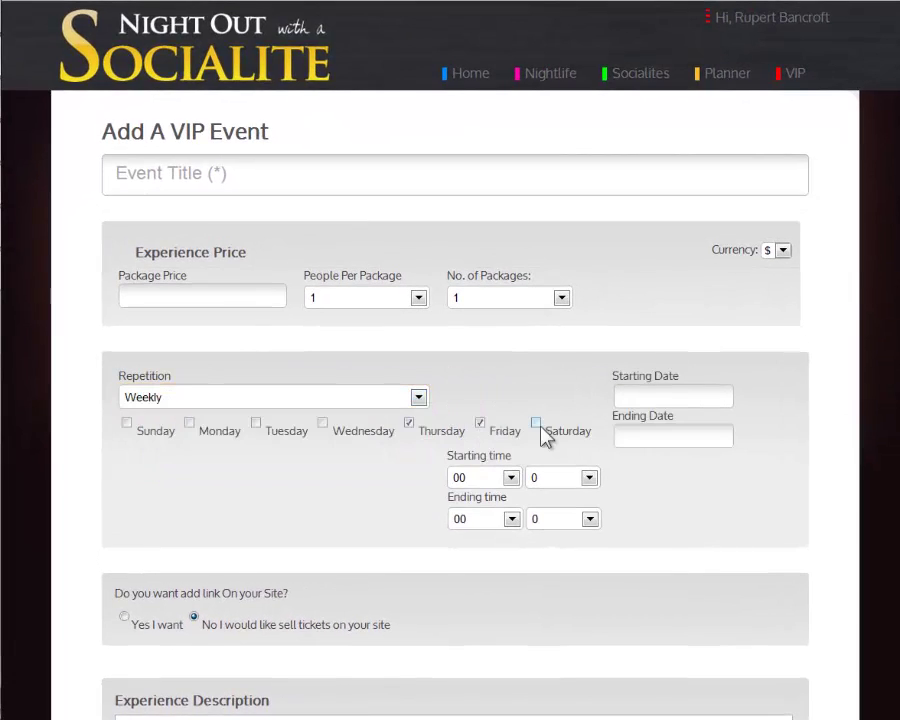
click(540, 427)
click(512, 479)
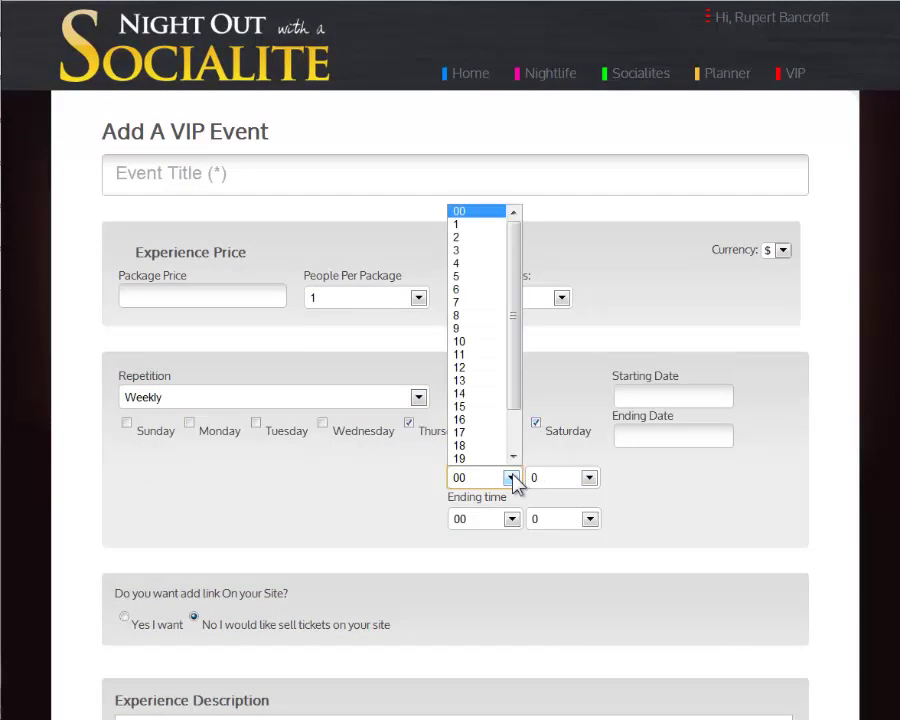
click(512, 479)
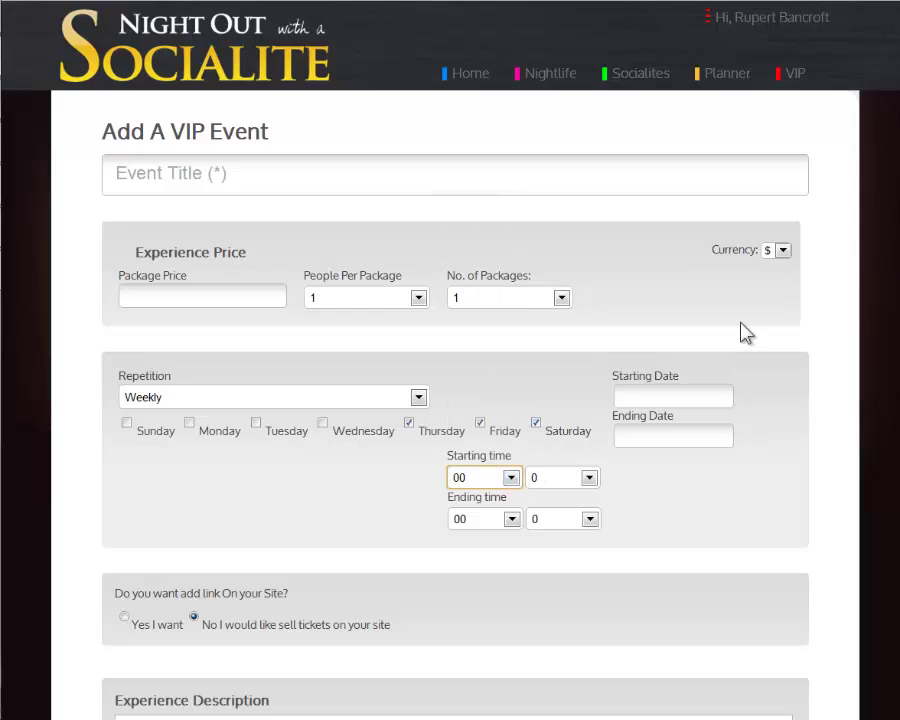
- Set the starting date to 21 October 2012 and the ending date to 31 October 2013
click(699, 396)
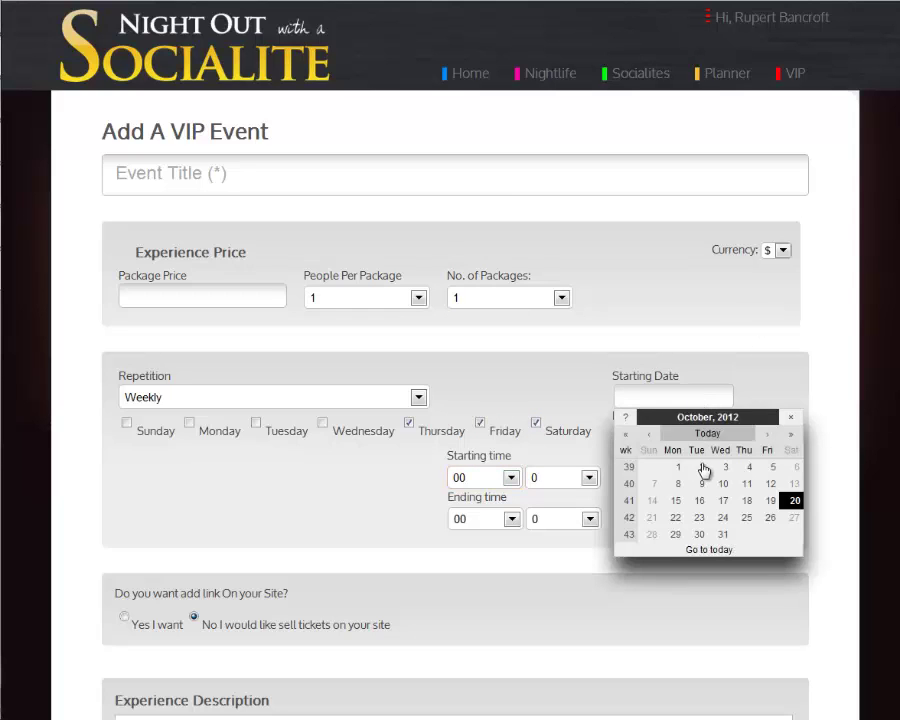
click(652, 517)
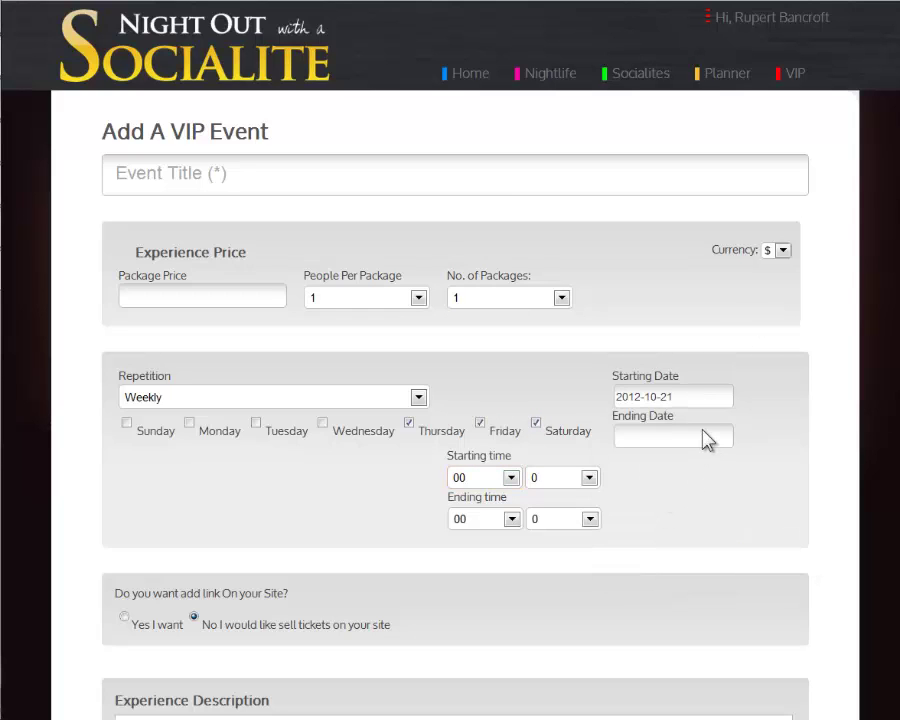
click(703, 437)
click(790, 475)
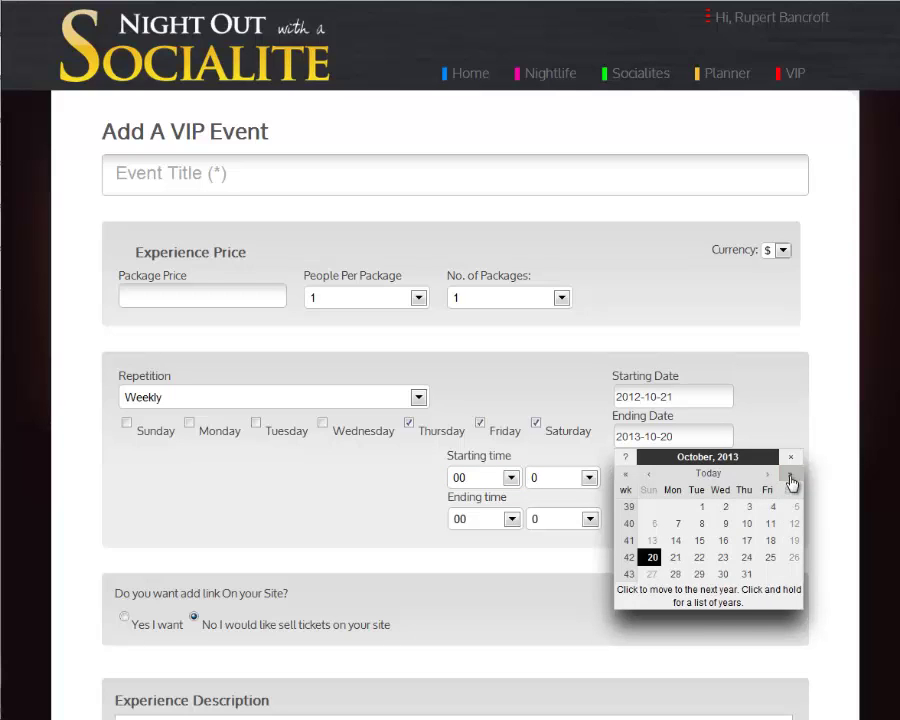
click(746, 576)
scroll(207, 195, down, 3)
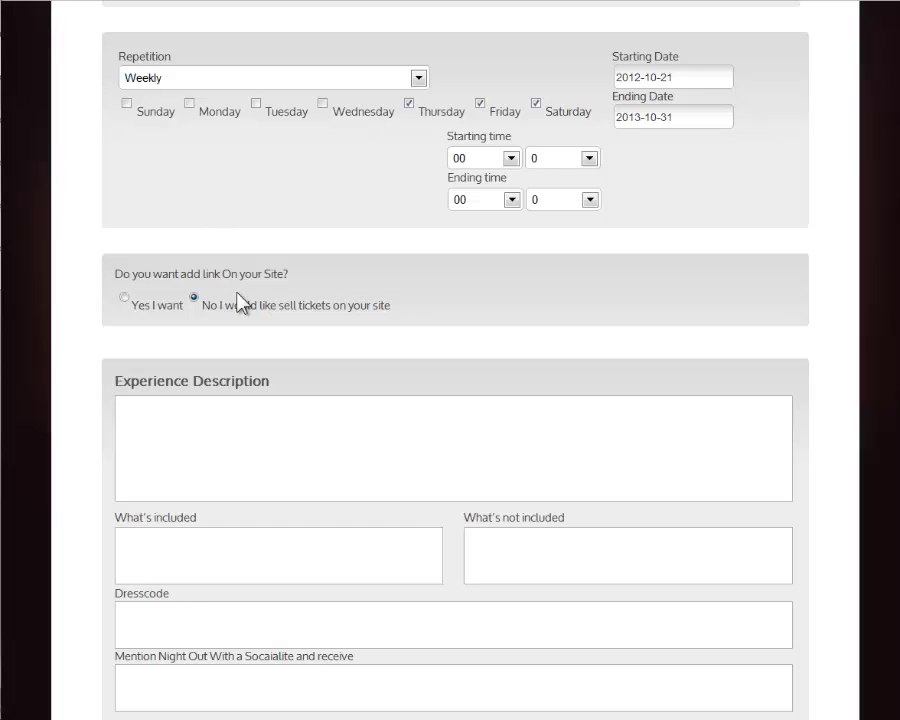
click(333, 428)
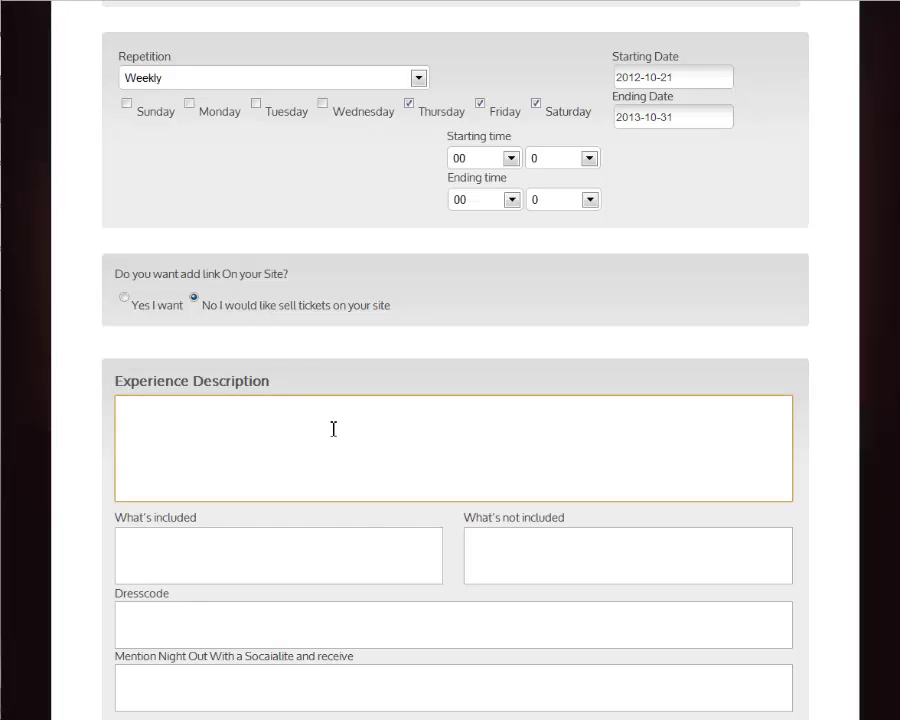
click(370, 556)
click(530, 568)
click(536, 614)
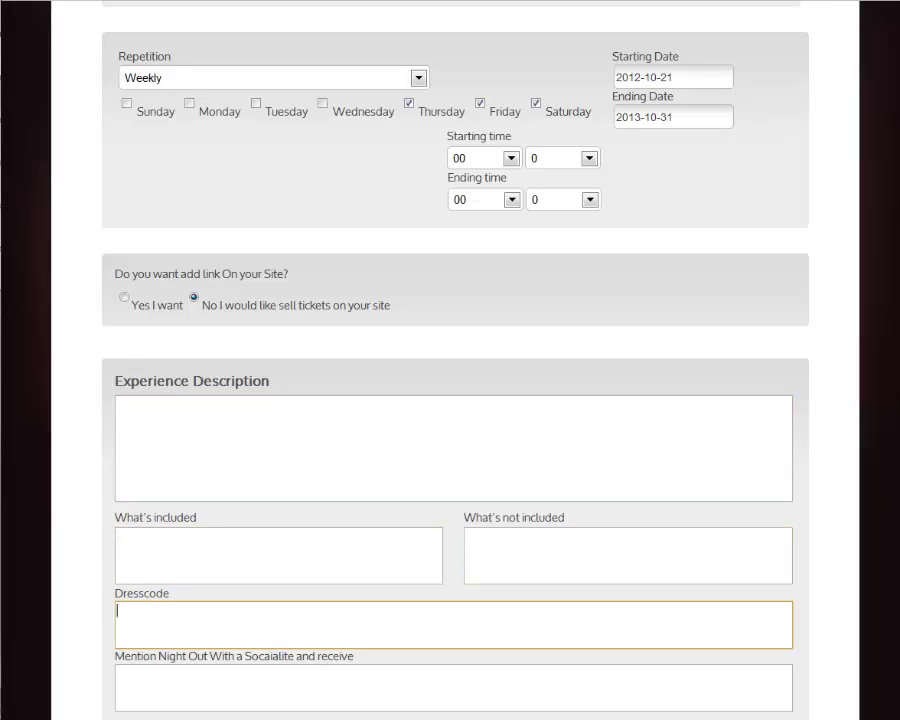
scroll(450, 400, down, 3)
click(673, 372)
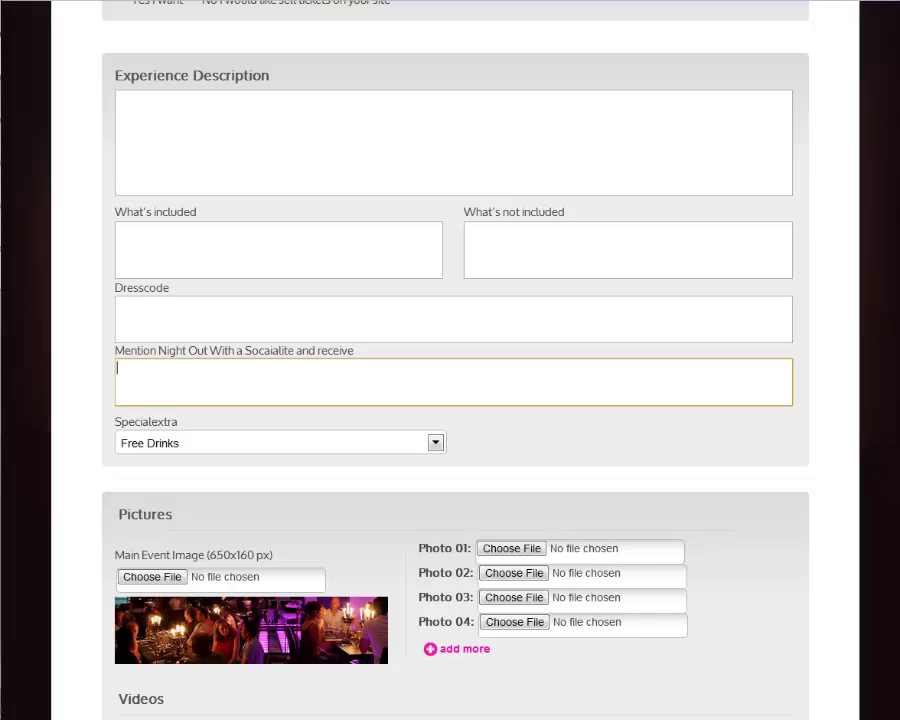
scroll(455, 360, down, 5)
scroll(455, 360, down, 4)
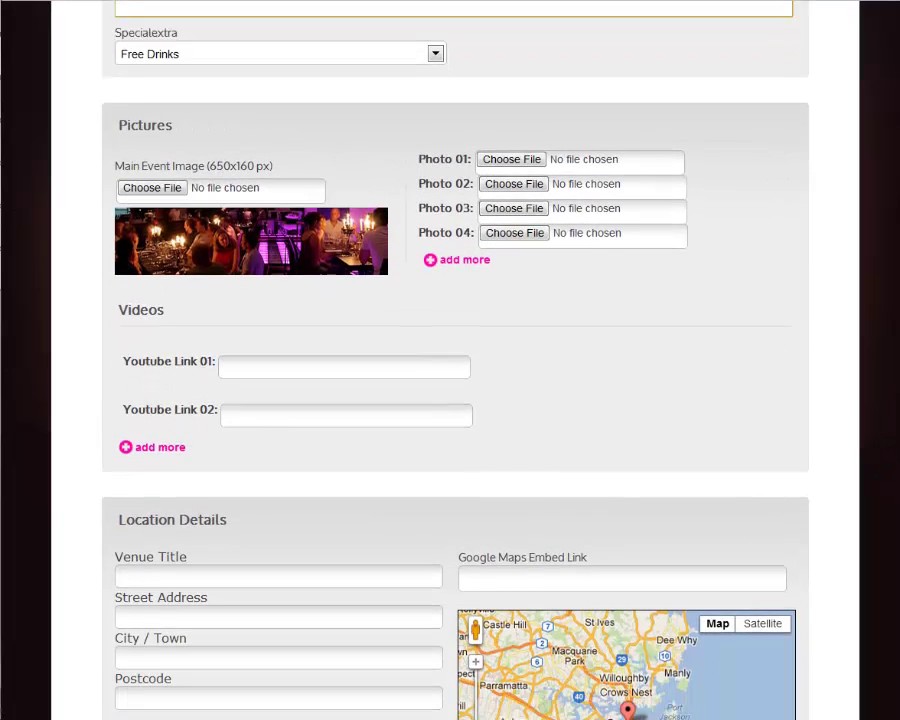
scroll(455, 360, down, 1)
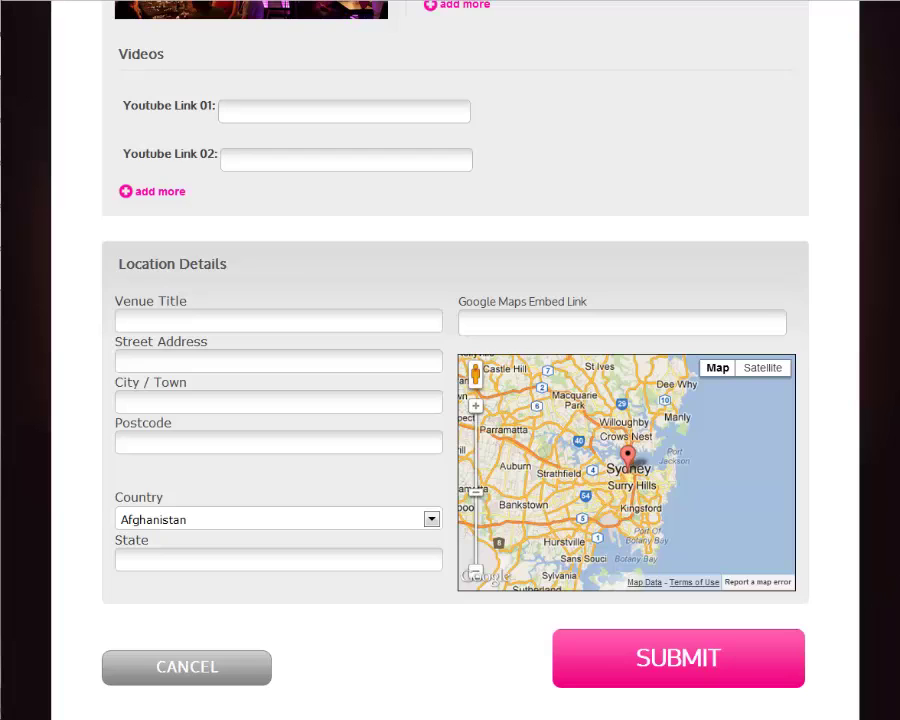
scroll(455, 360, up, 15)
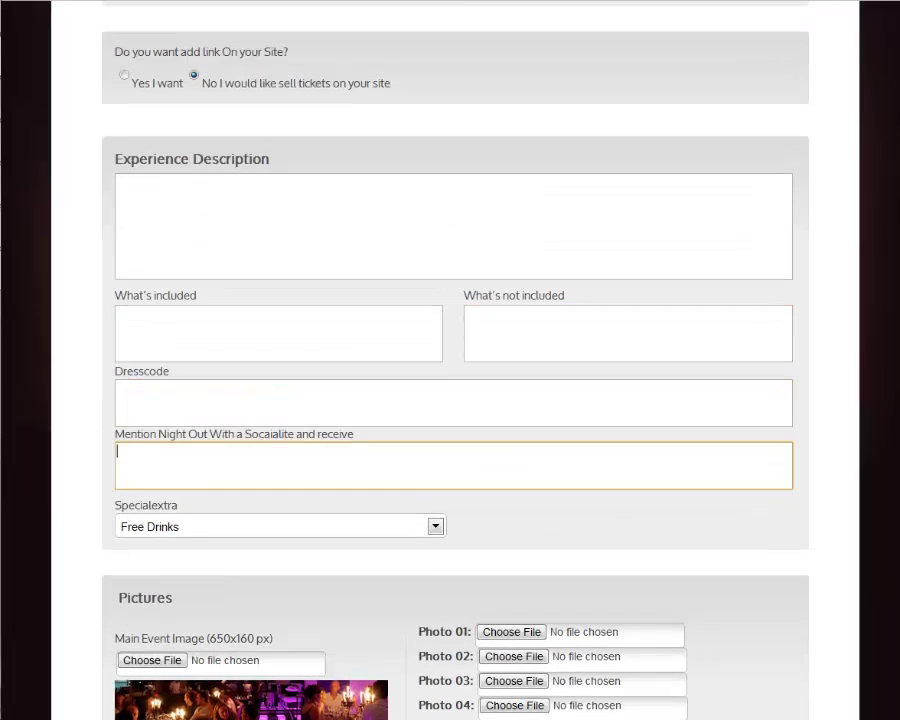
scroll(695, 110, up, 2)
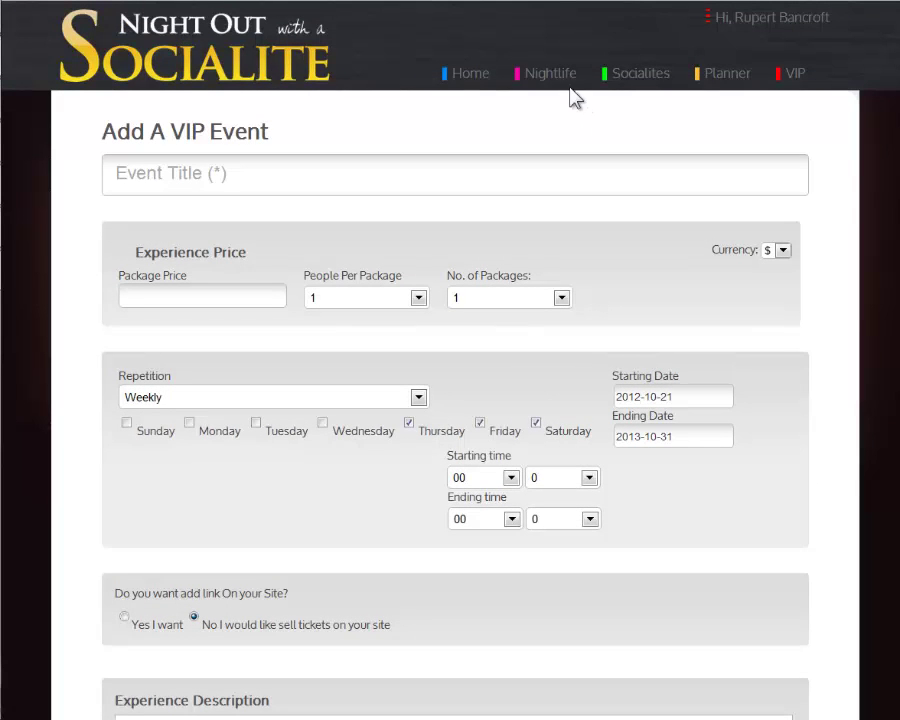
- Open the Nightlife page and browse its listings, such as Glebe Pub Tour
click(552, 74)
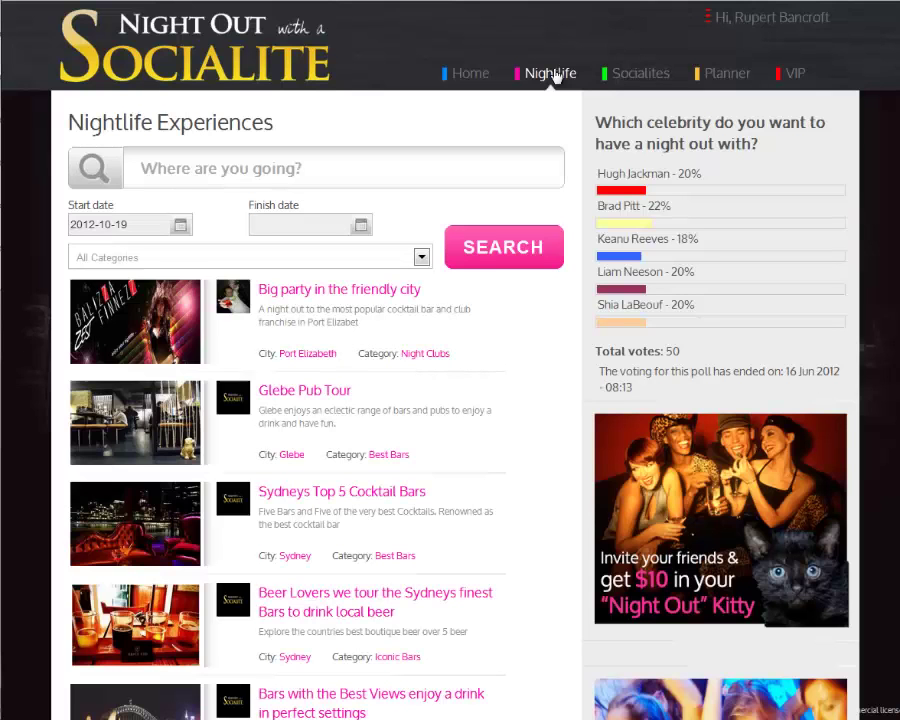
scroll(450, 400, down, 3)
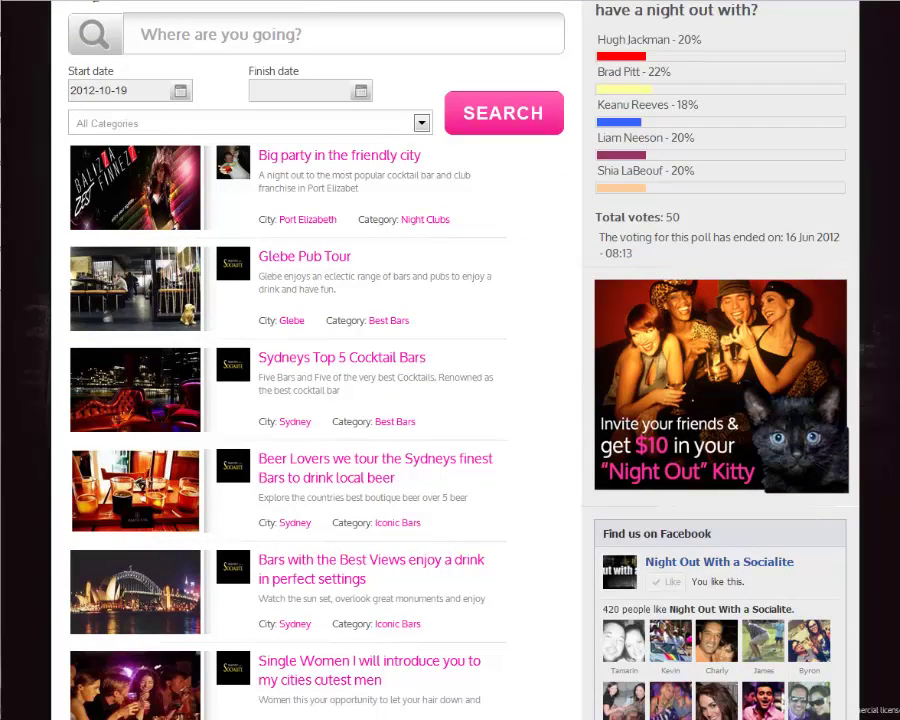
scroll(450, 400, down, 2)
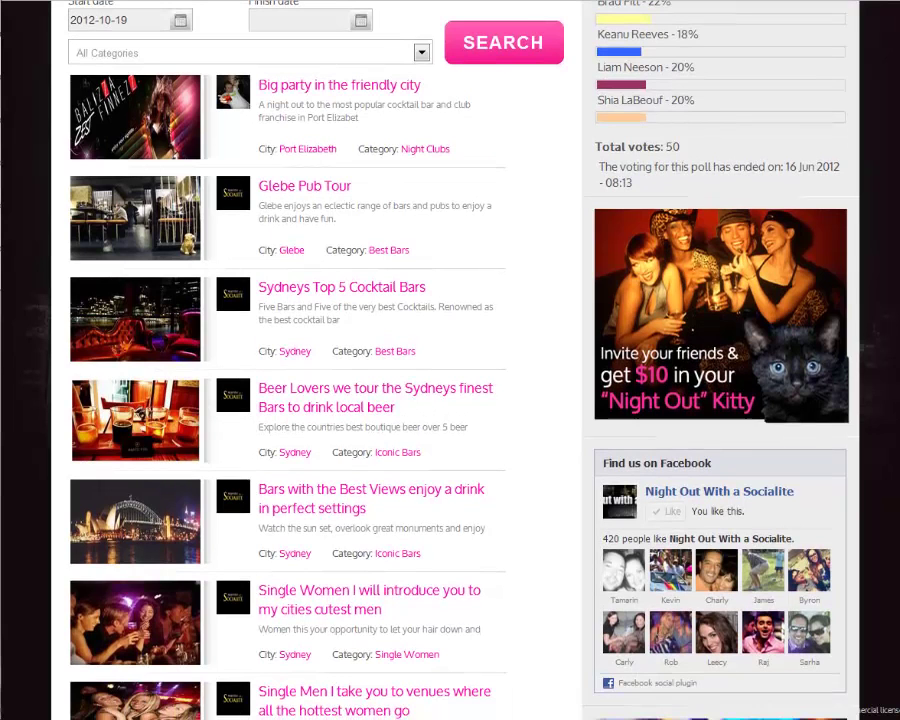
scroll(450, 360, up, 1)
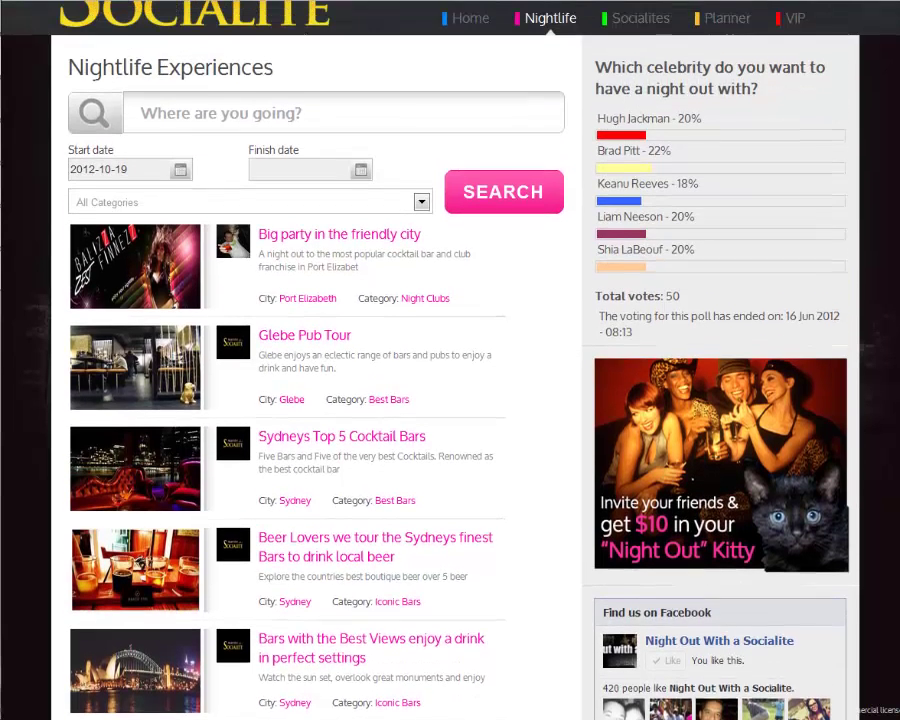